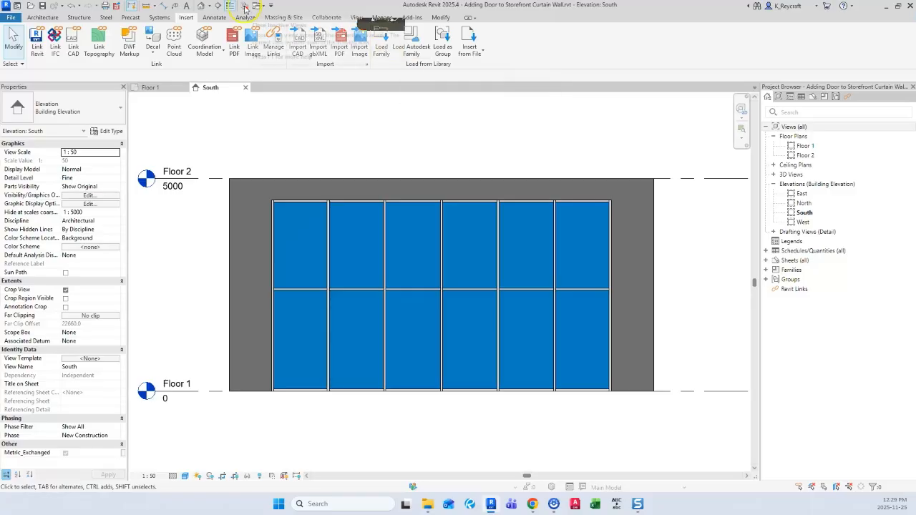
# Start loading a family and open the NSCC Revit family library from the Revit favorites folder
pyautogui.click(381, 49)
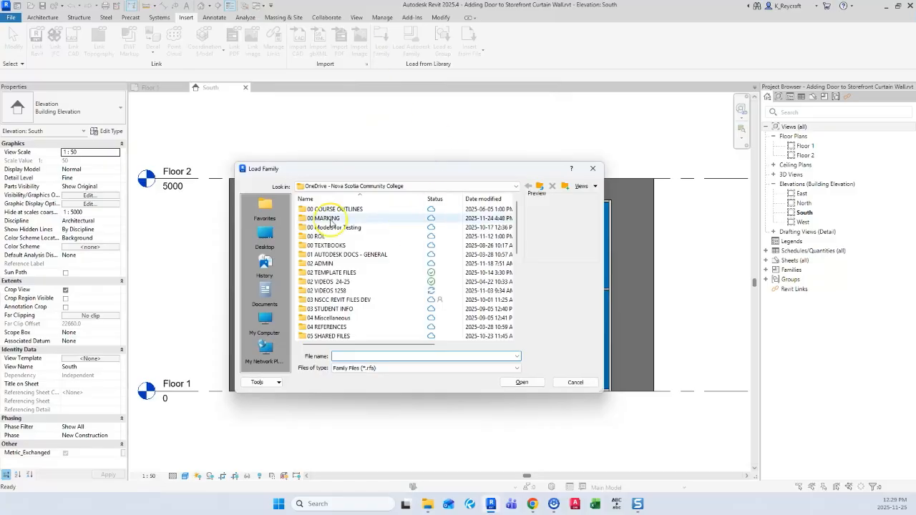
pyautogui.click(273, 208)
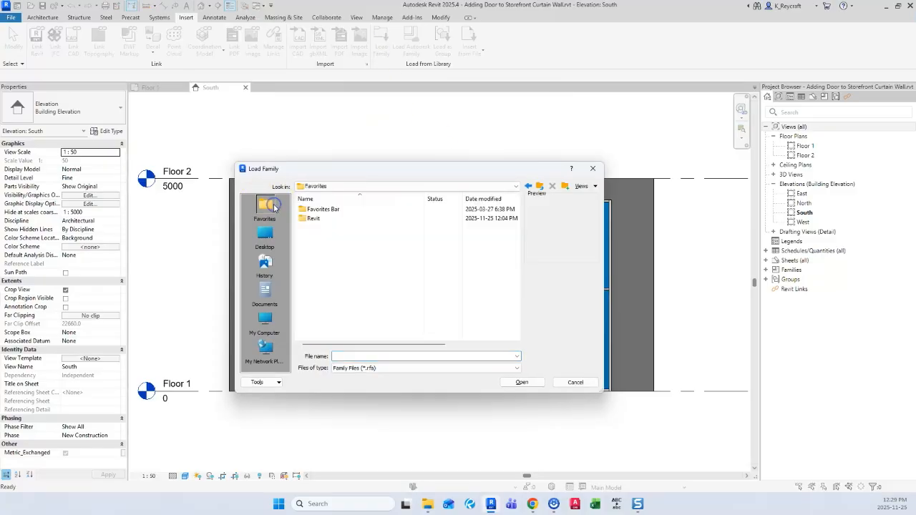
pyautogui.doubleClick(316, 218)
pyautogui.click(319, 212)
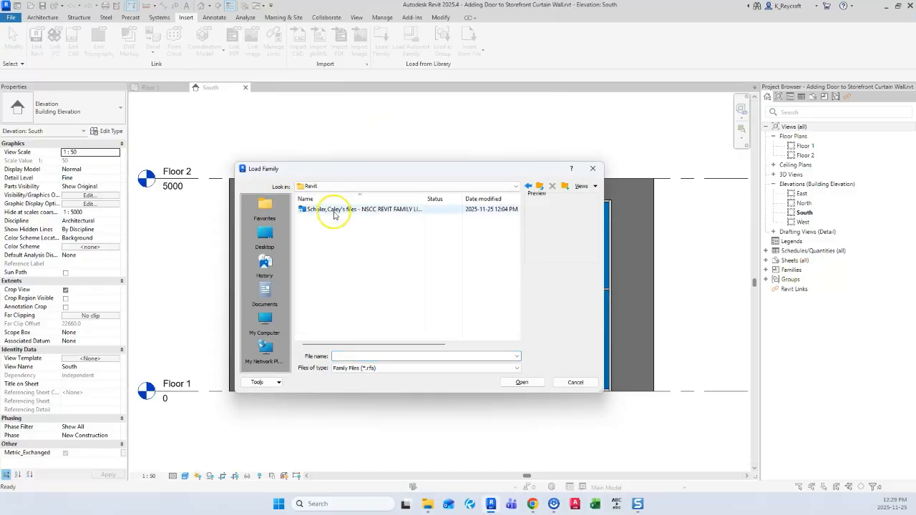
pyautogui.click(363, 215)
pyautogui.doubleClick(362, 213)
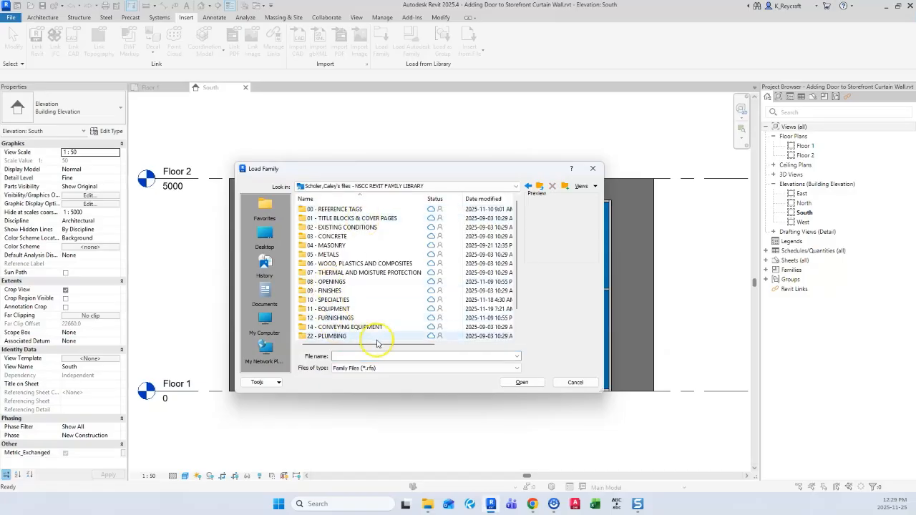
# Load the family NSCC_Aluminum Frame_Doubledoor_Glass.rfa from the Store Front folder inside 08 - OPENINGS
pyautogui.click(334, 282)
pyautogui.doubleClick(333, 283)
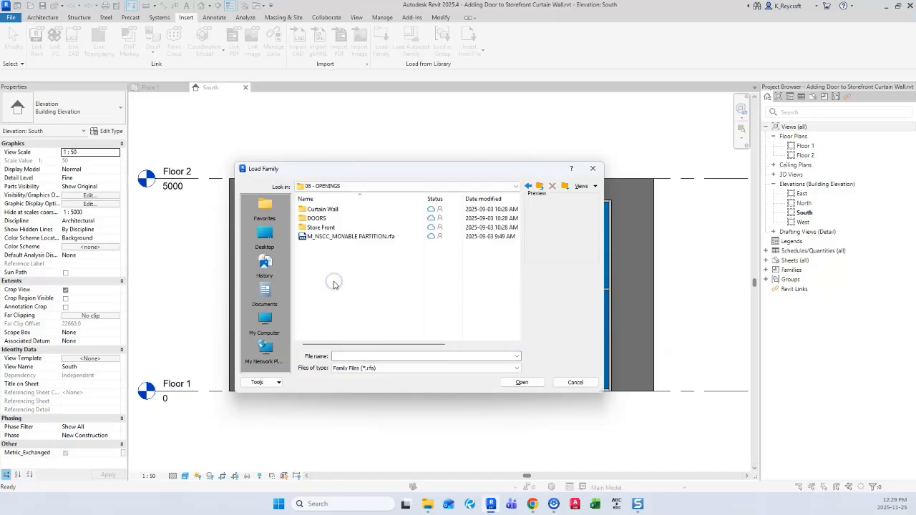
pyautogui.click(324, 229)
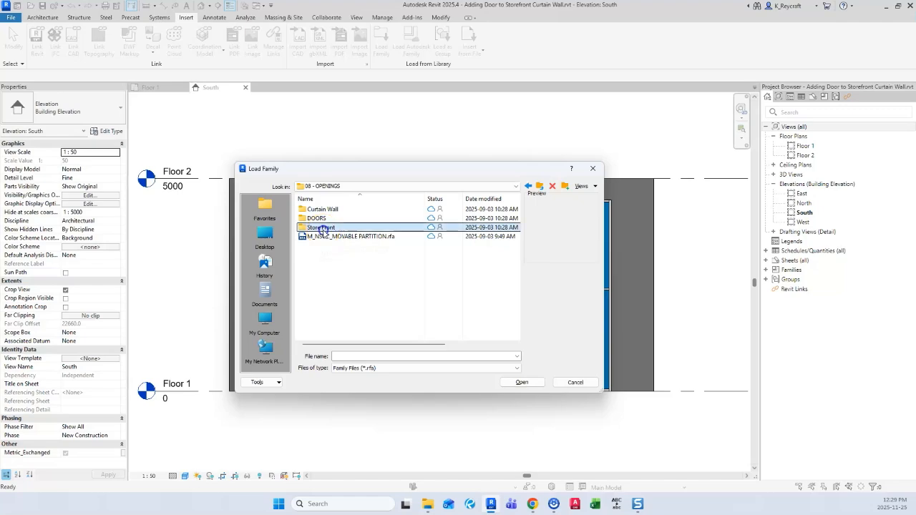
pyautogui.doubleClick(324, 229)
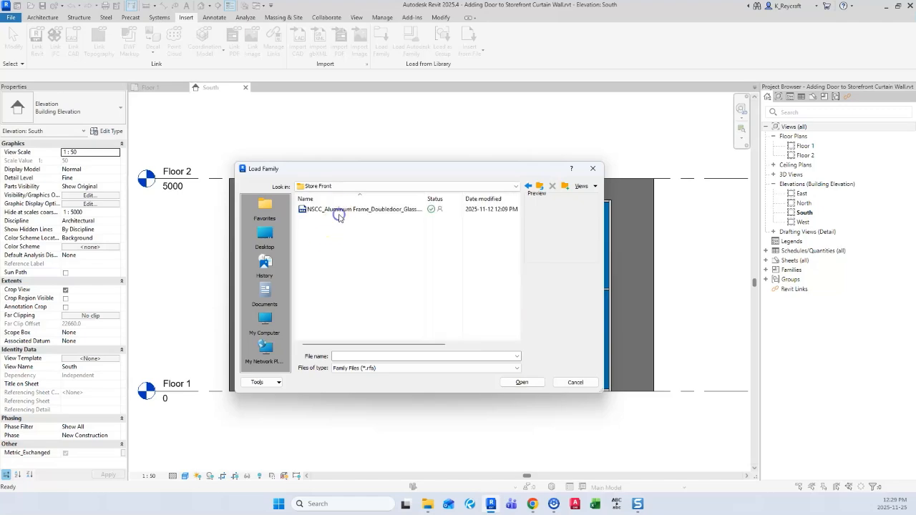
pyautogui.click(337, 211)
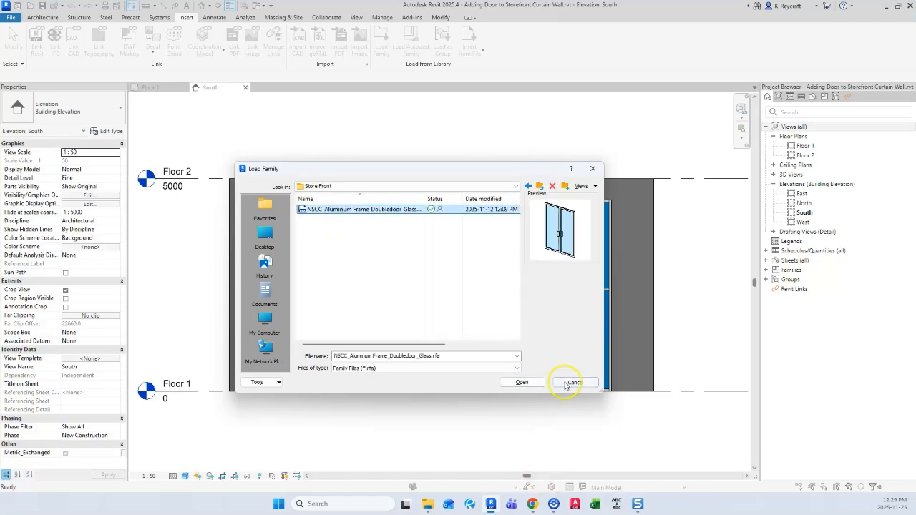
pyautogui.click(525, 384)
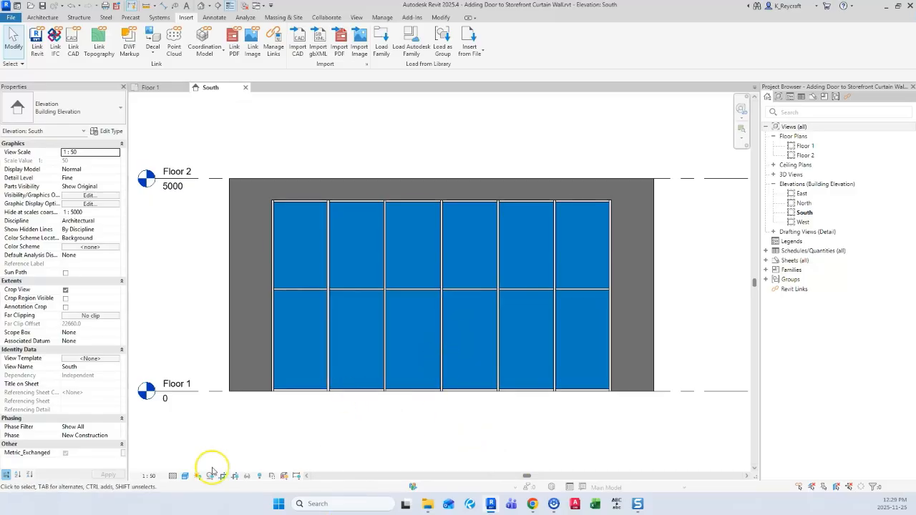
# Set the South elevation's visual style to Hidden Line
pyautogui.click(185, 477)
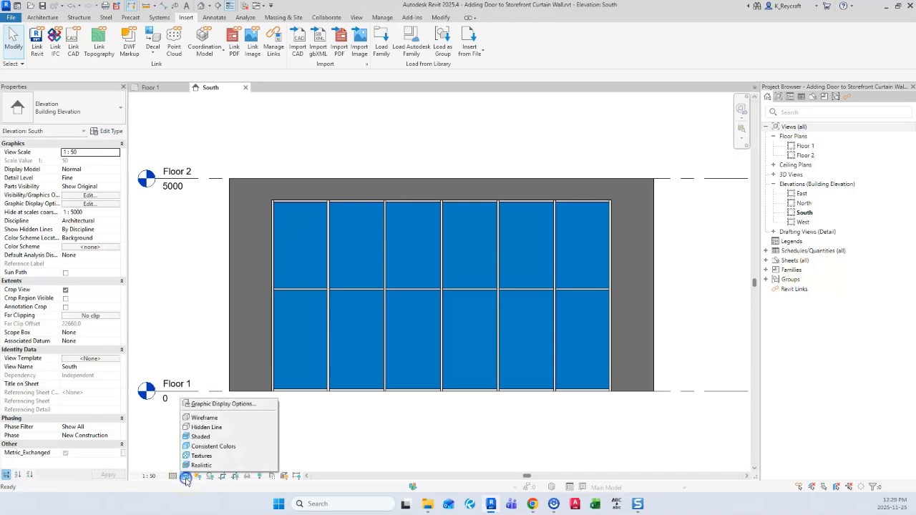
pyautogui.click(204, 428)
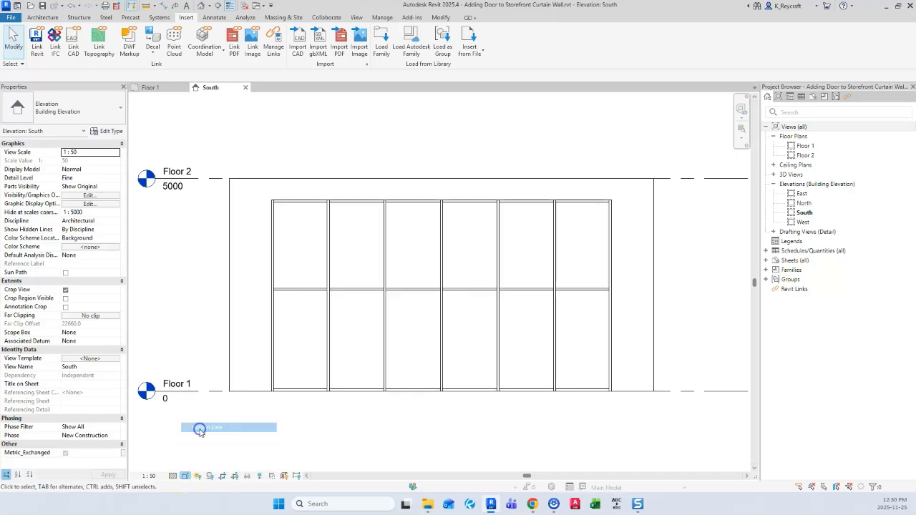
# Select the lower glazed curtain panel in the fourth bay from the left of the storefront wall and unpin it
pyautogui.scroll(1, 437, 340)
pyautogui.moveTo(444, 345); pyautogui.dragTo(435, 356, button='middle')
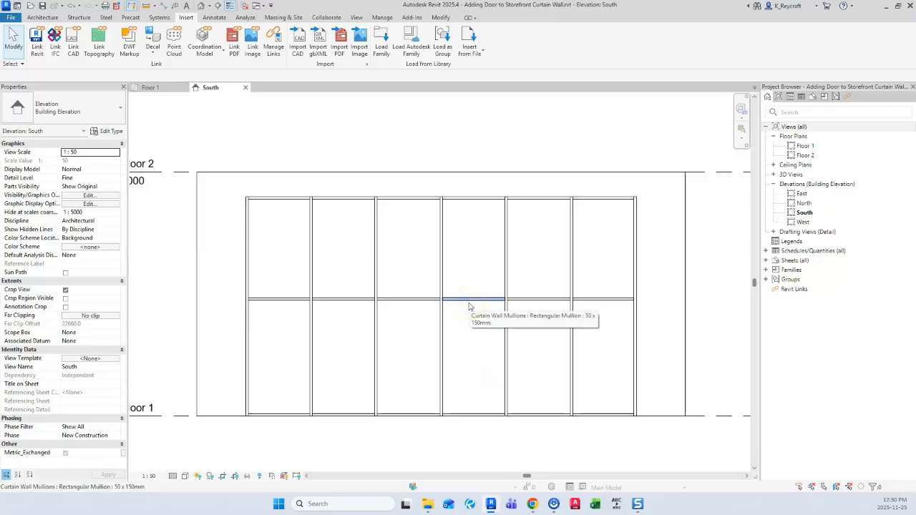
pyautogui.scroll(1, 469, 306)
pyautogui.scroll(1, 462, 306)
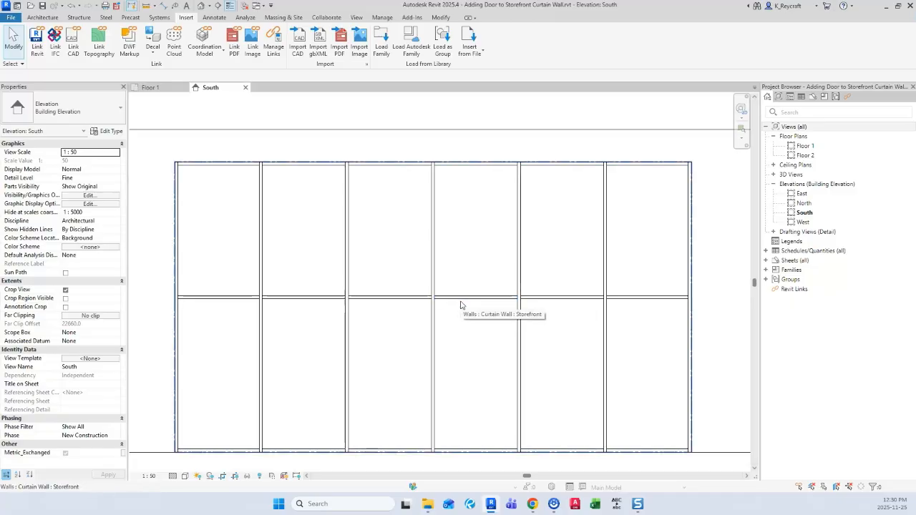
pyautogui.press('Tab')
pyautogui.press('Tab')
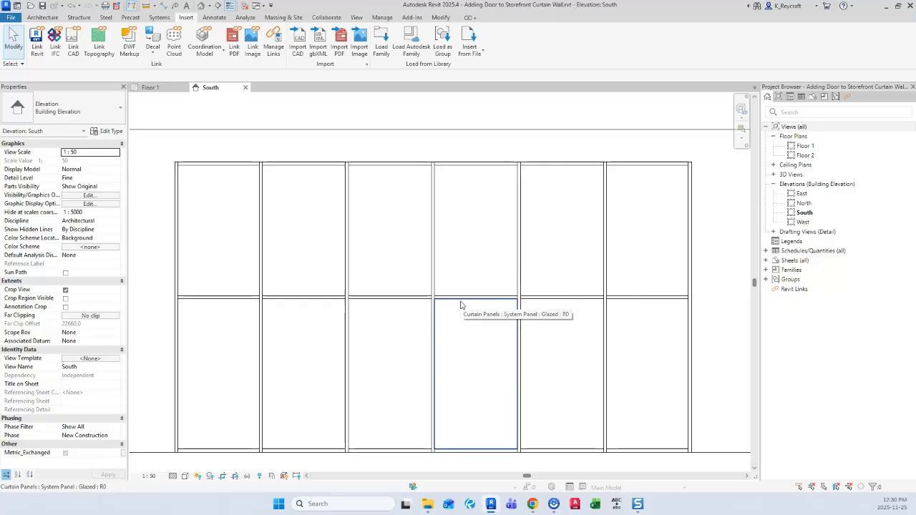
pyautogui.click(460, 304)
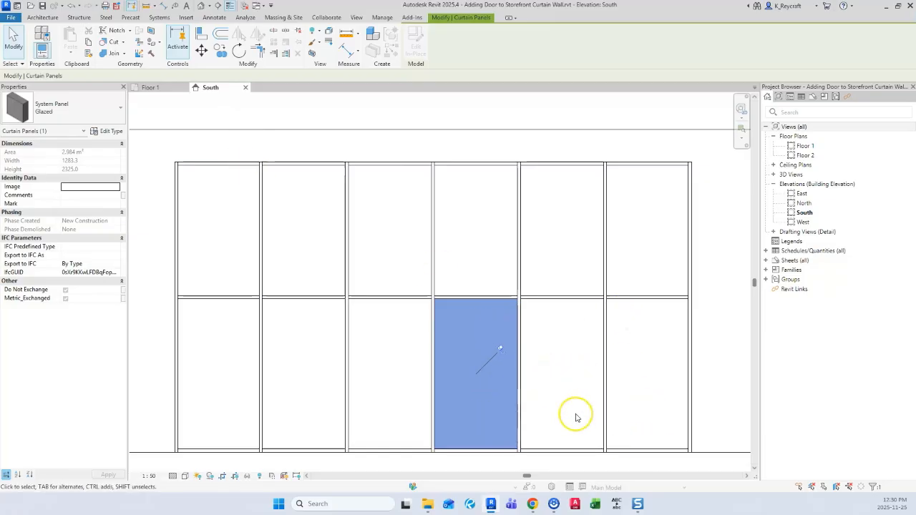
pyautogui.click(501, 349)
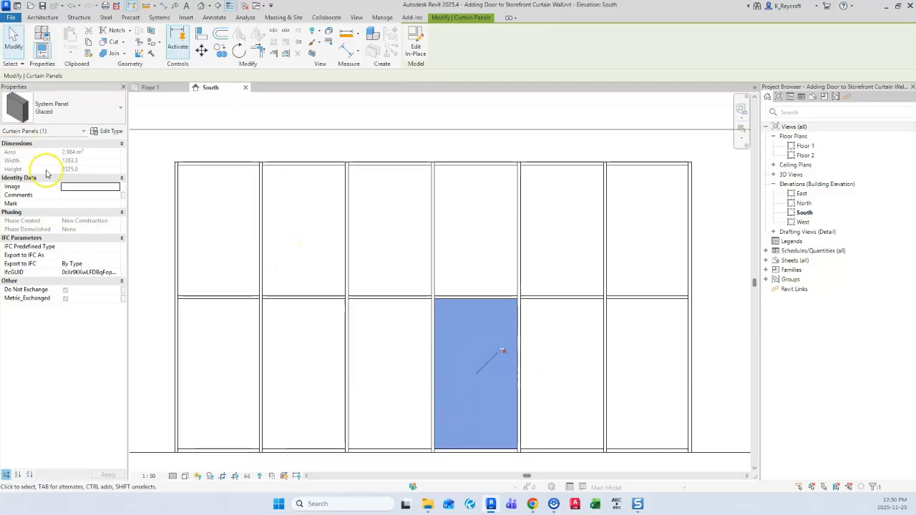
# Change the unpinned panel's type to Glass_Dbl_Door of the NSCC_Aluminum Frame_Doubledoor_Glass family and deselect it
pyautogui.click(52, 116)
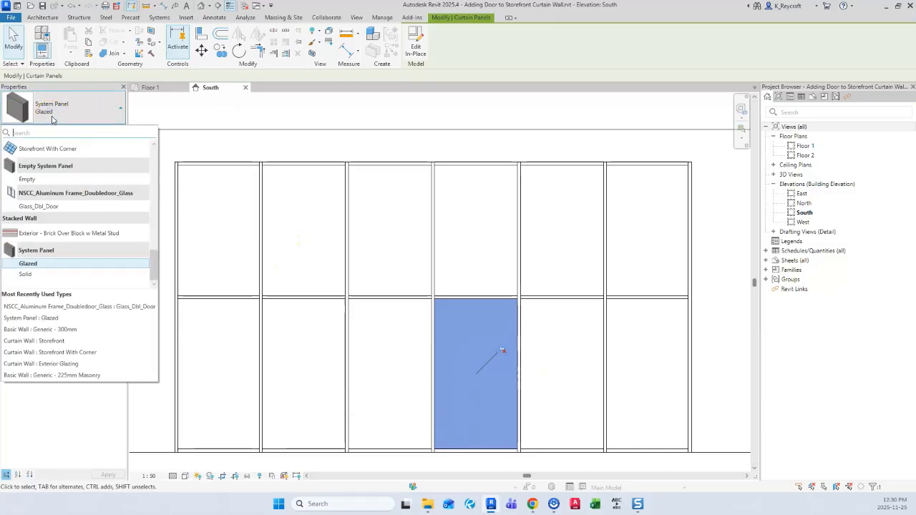
pyautogui.click(52, 205)
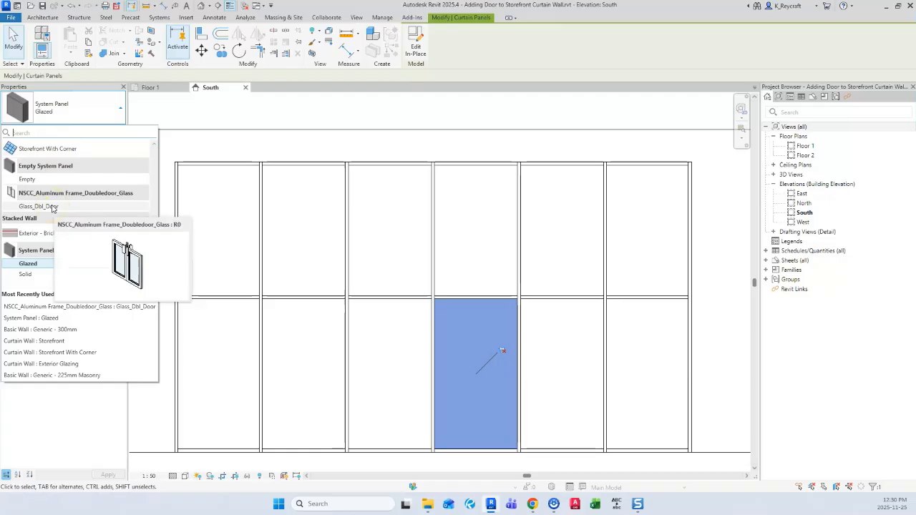
pyautogui.click(53, 207)
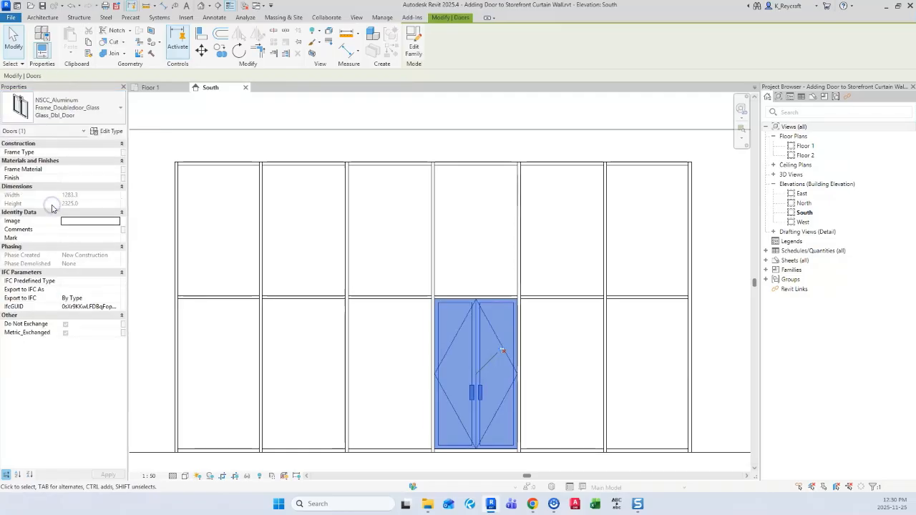
pyautogui.click(566, 372)
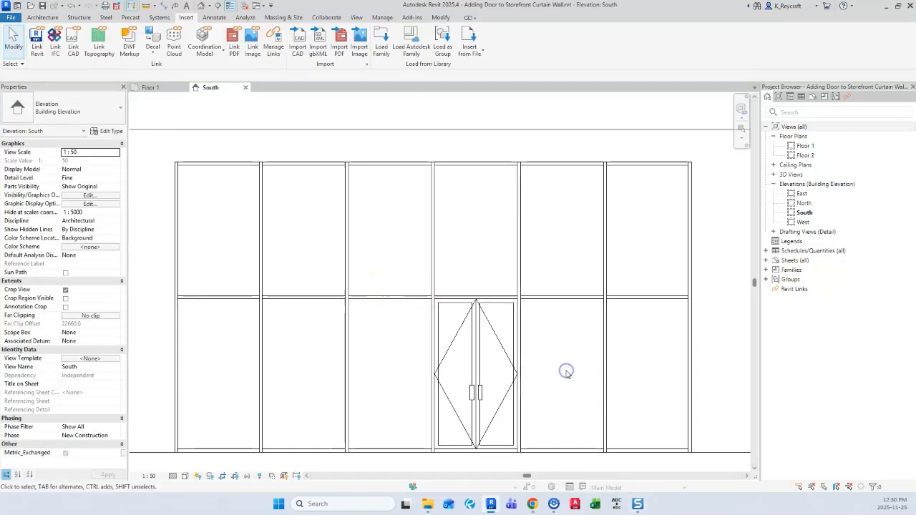
# Set the South elevation's visual style to Shaded
pyautogui.scroll(1, 478, 382)
pyautogui.scroll(1, 478, 382)
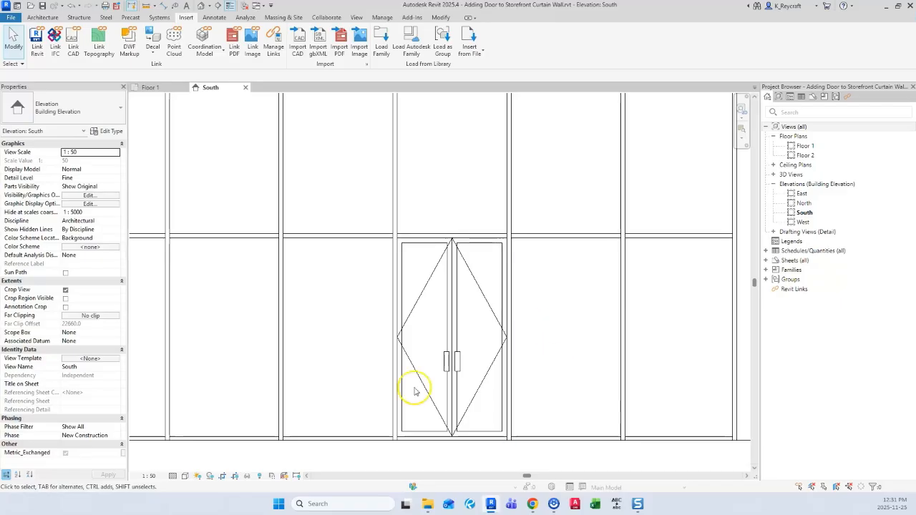
pyautogui.click(186, 477)
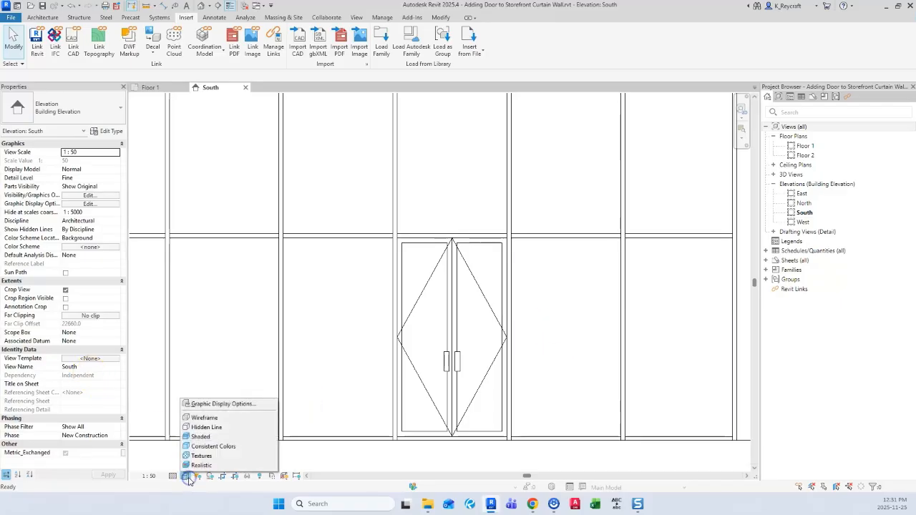
pyautogui.click(203, 436)
pyautogui.scroll(1, 445, 367)
pyautogui.scroll(-2, 445, 366)
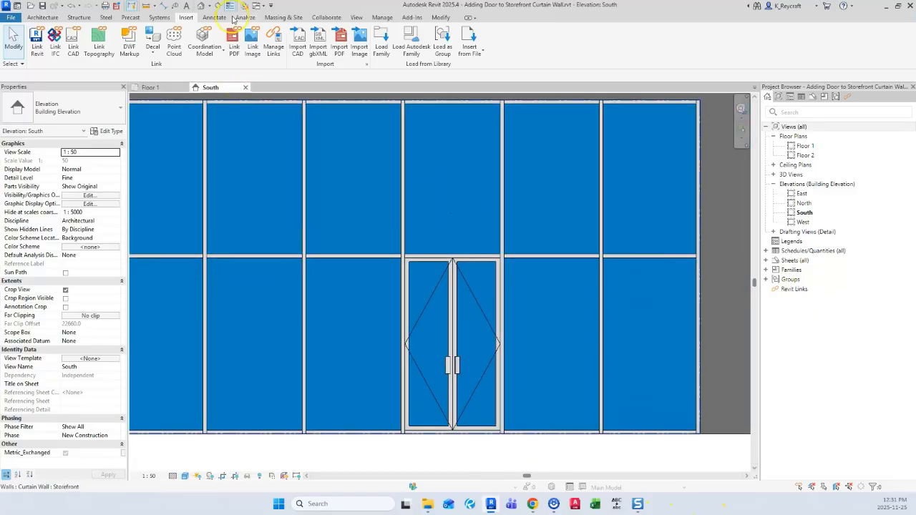
# Measure the distance between the two vertical curtain grid lines on either side of the double door
pyautogui.click(42, 16)
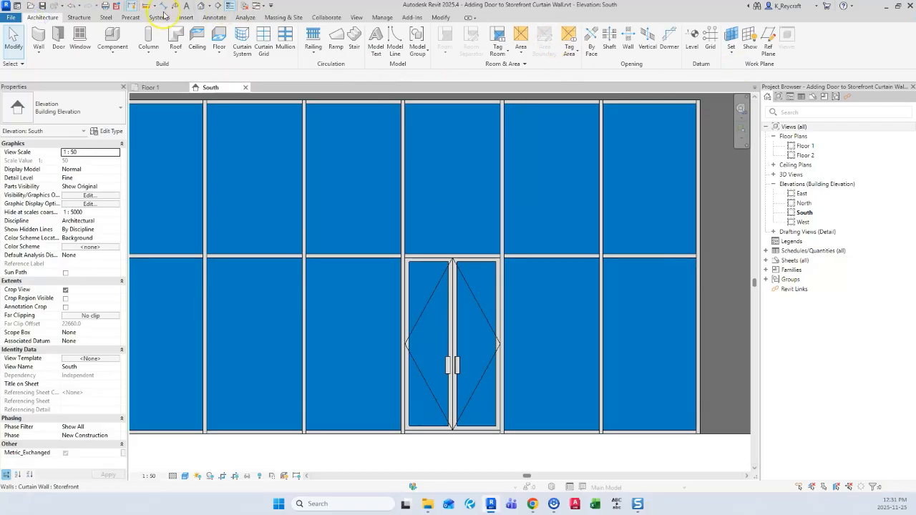
pyautogui.click(147, 7)
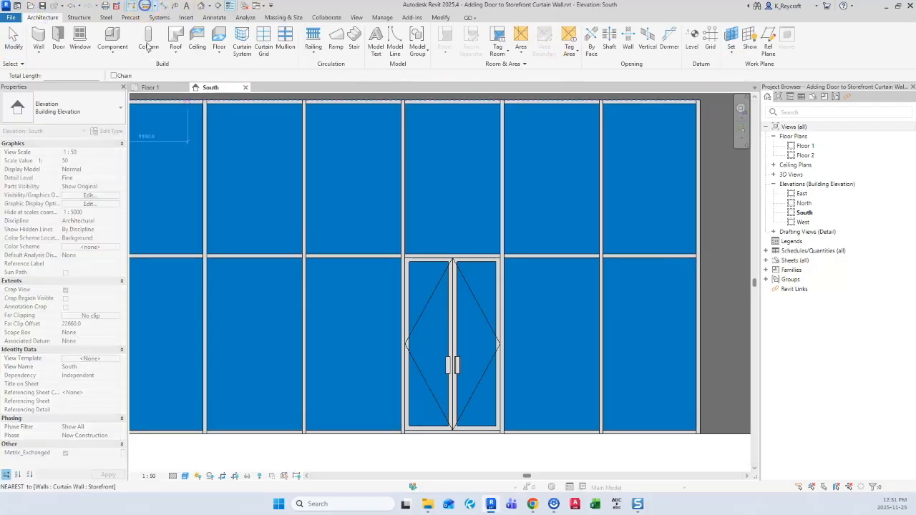
pyautogui.scroll(5, 446, 229)
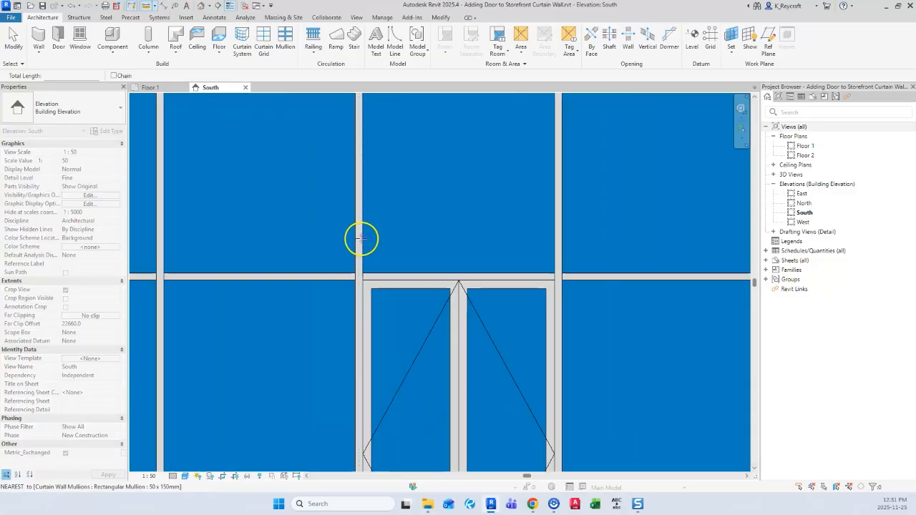
pyautogui.click(359, 241)
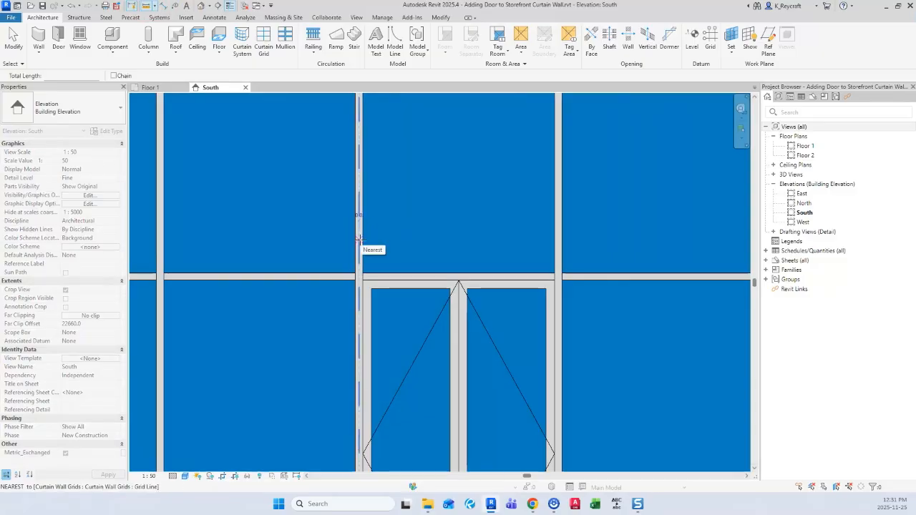
pyautogui.click(557, 240)
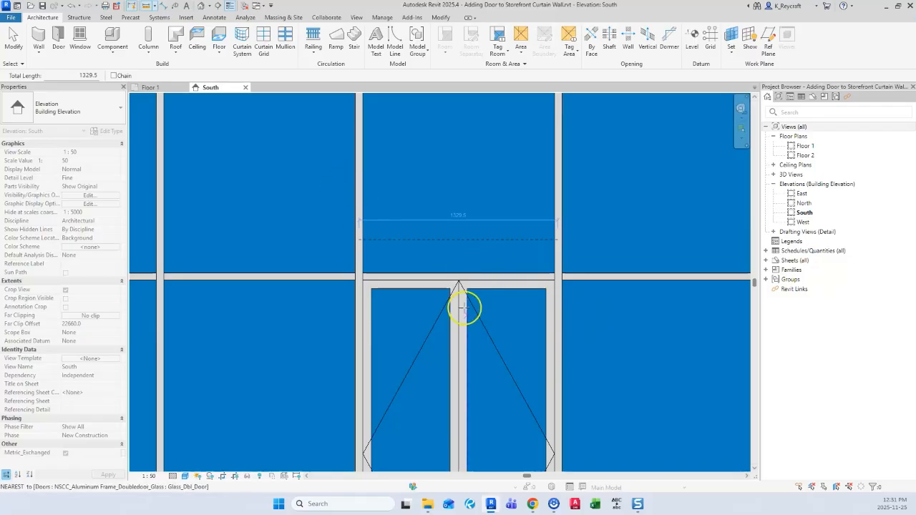
pyautogui.scroll(-2, 395, 251)
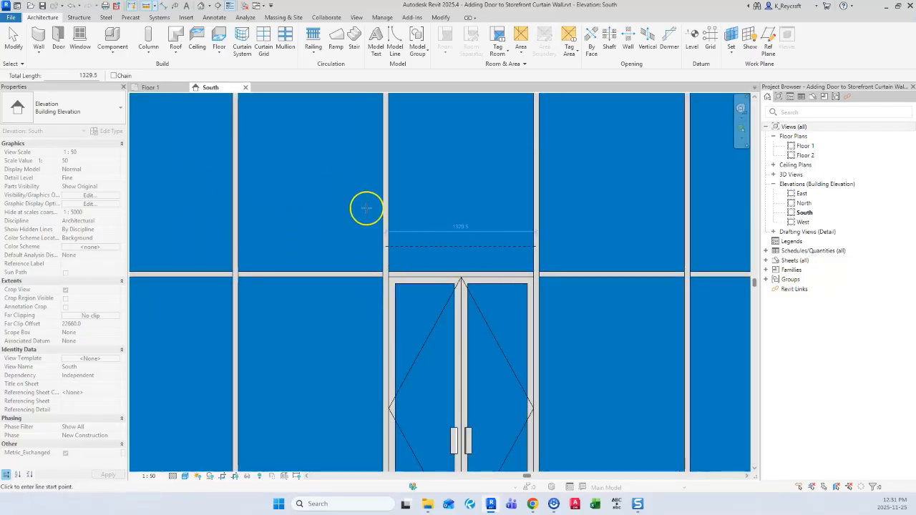
pyautogui.scroll(2, 380, 229)
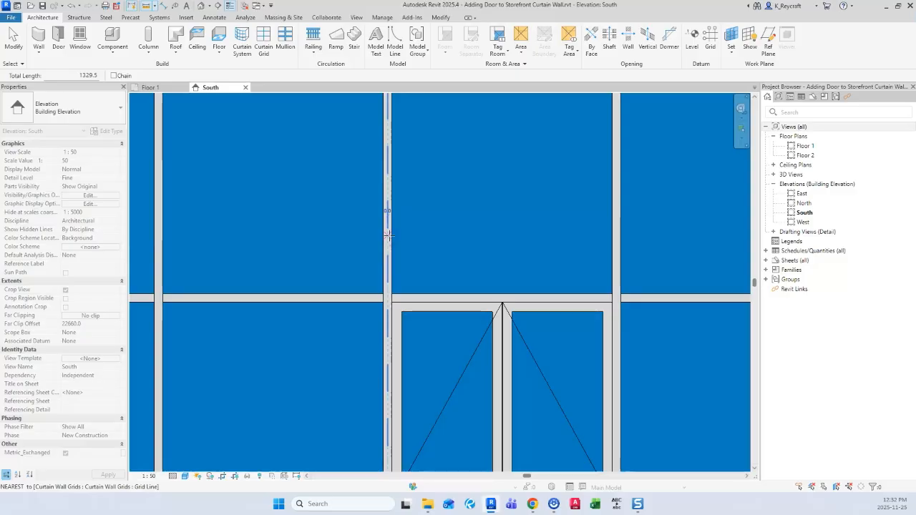
pyautogui.click(388, 234)
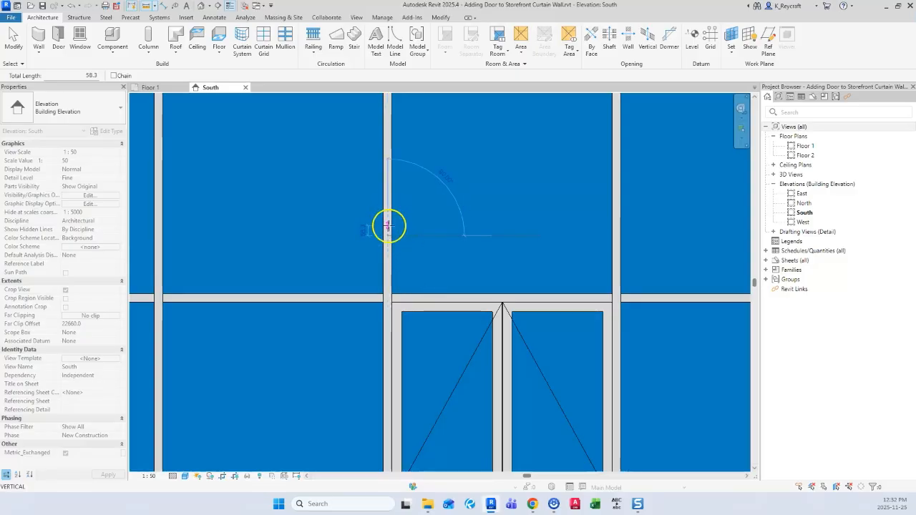
pyautogui.press('Escape')
pyautogui.press('Escape')
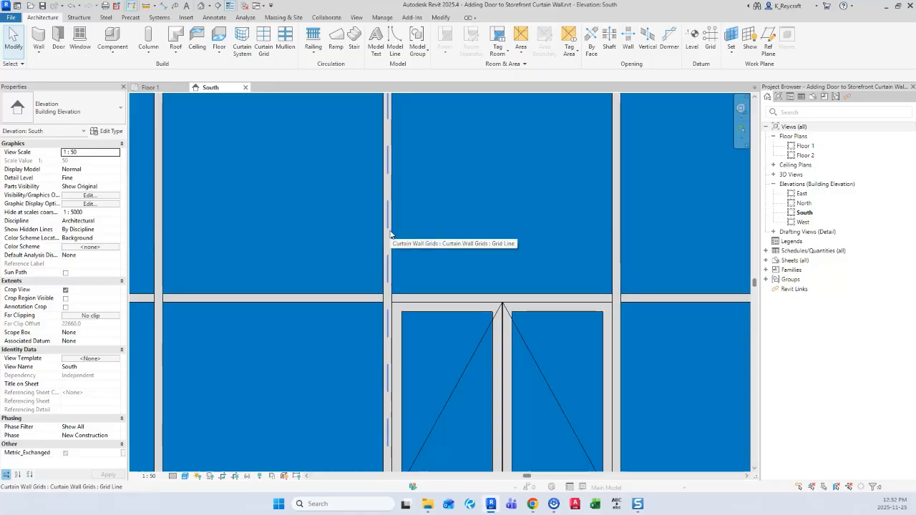
# Select the vertical curtain grid line along the left side of the double door and unpin it
pyautogui.click(390, 234)
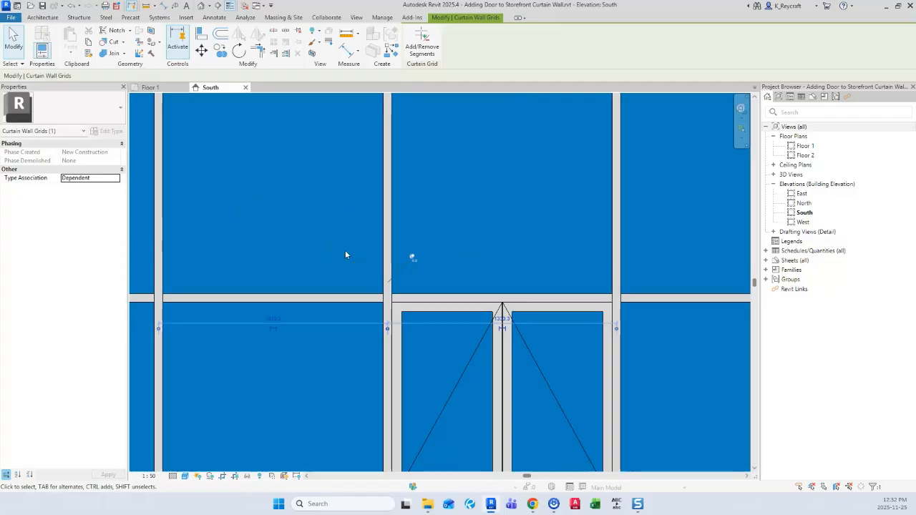
pyautogui.click(412, 258)
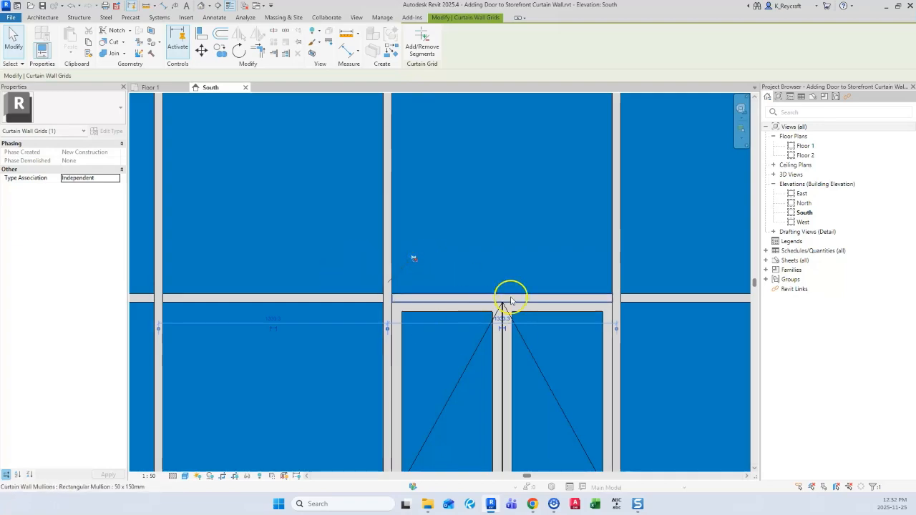
pyautogui.scroll(4, 511, 334)
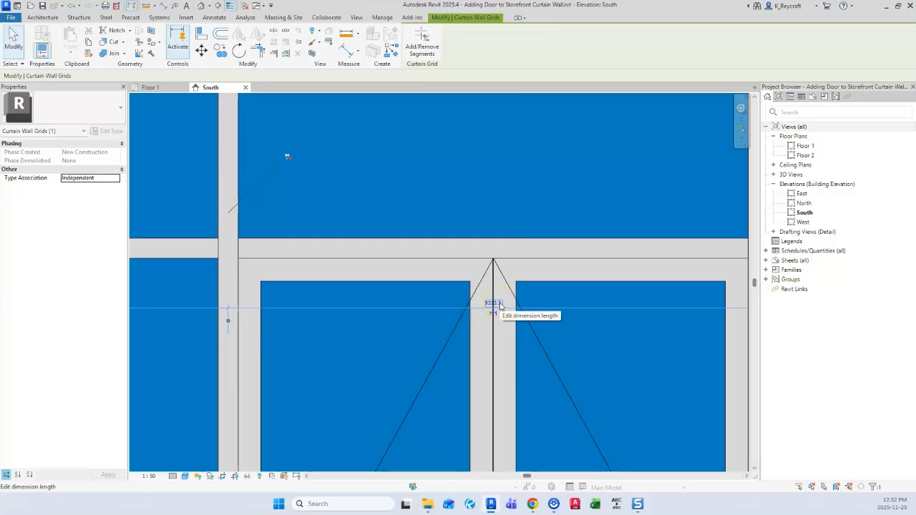
# Set the distance between the two vertical curtain grid lines flanking the double door to 2120 mm and deselect
pyautogui.click(499, 305)
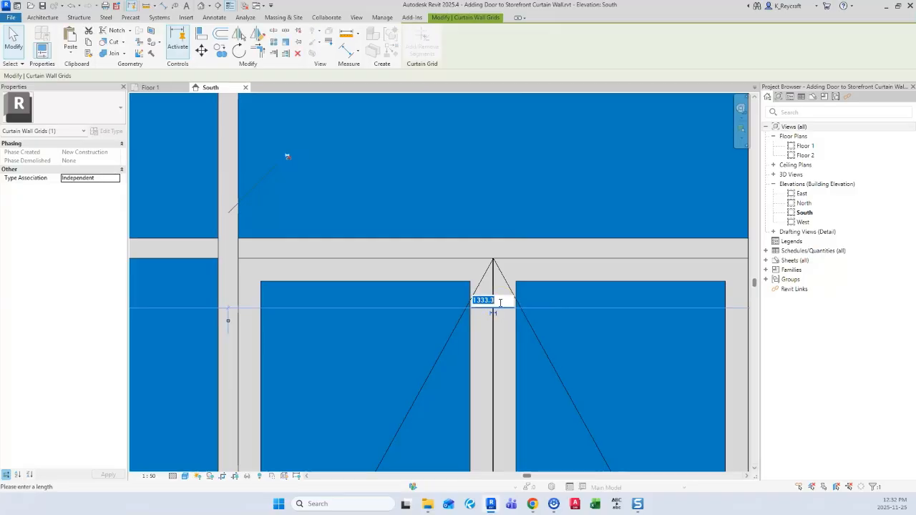
pyautogui.write('2120')
pyautogui.press('Return')
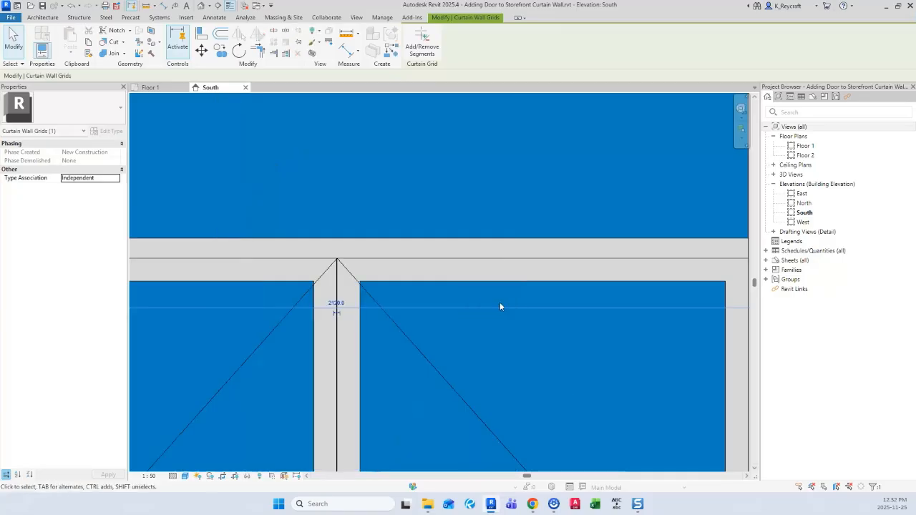
pyautogui.scroll(-2, 500, 306)
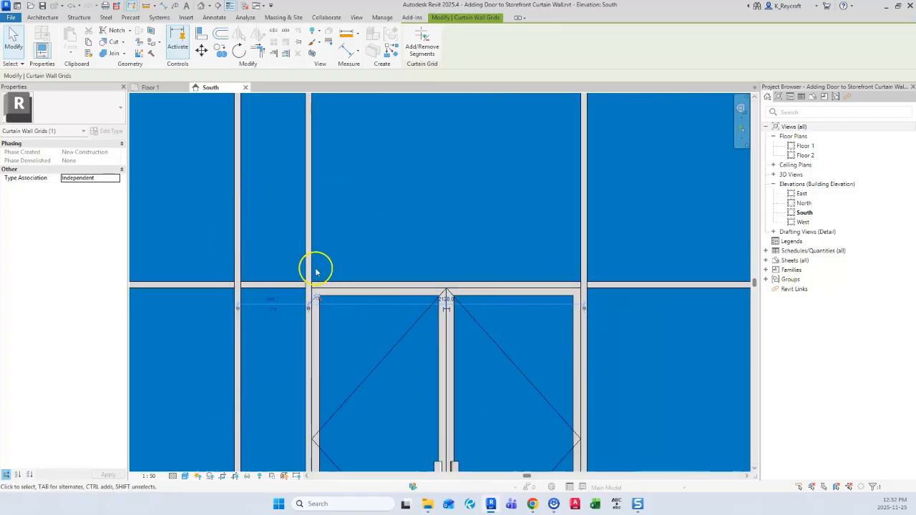
pyautogui.scroll(-2, 567, 350)
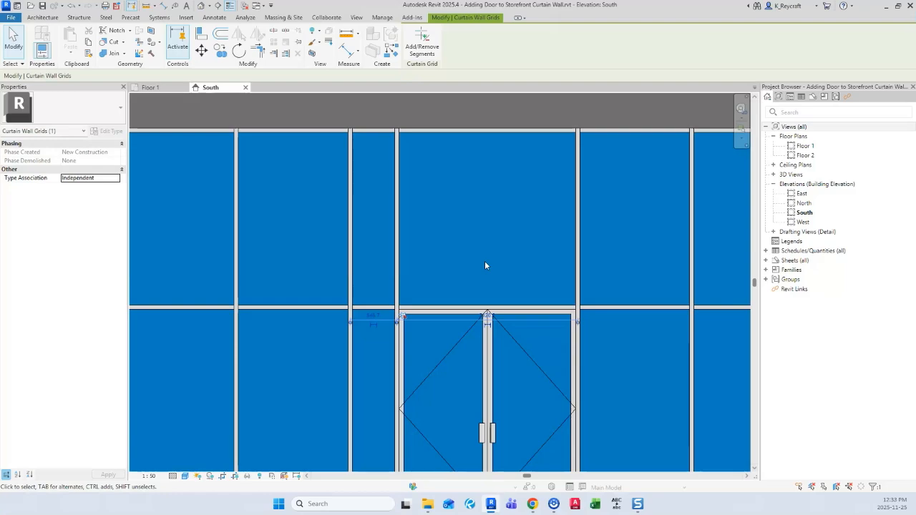
pyautogui.click(441, 251)
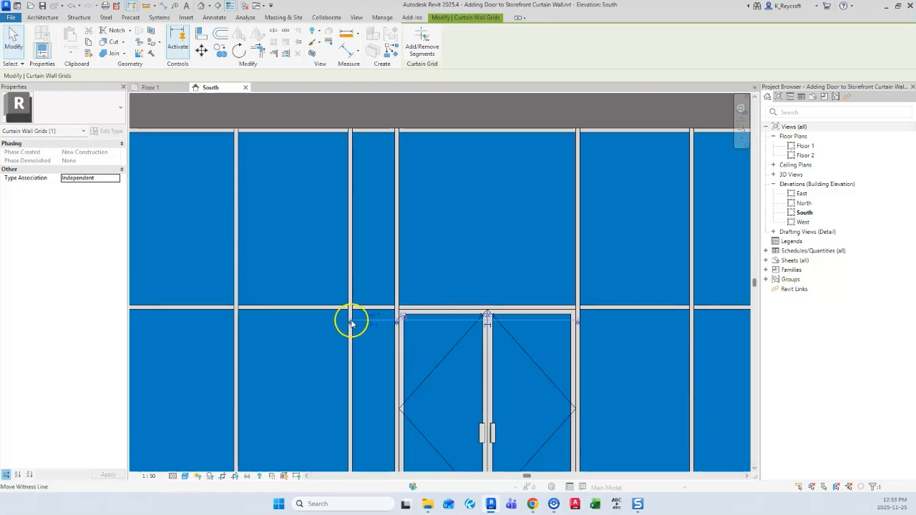
pyautogui.press('Escape')
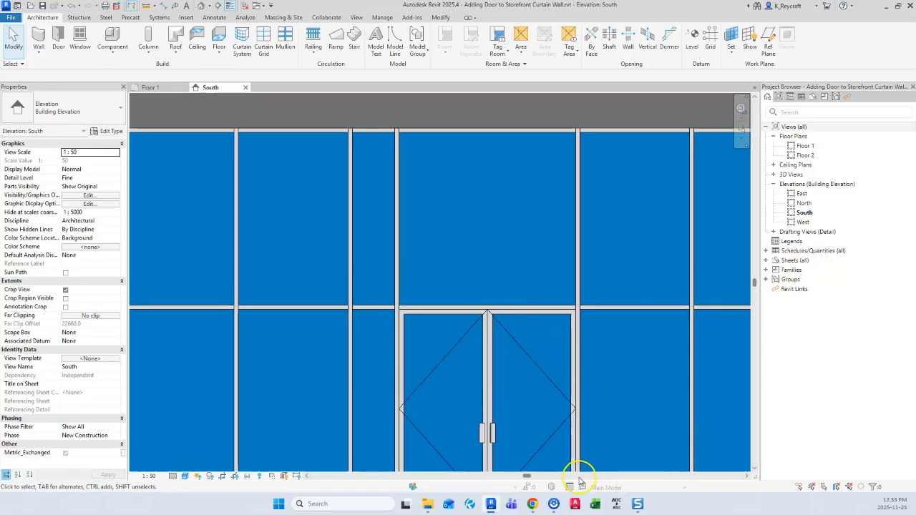
# Select the horizontal curtain grid line above the double door and unpin it
pyautogui.scroll(1, 585, 444)
pyautogui.moveTo(592, 444); pyautogui.dragTo(598, 372, button='middle')
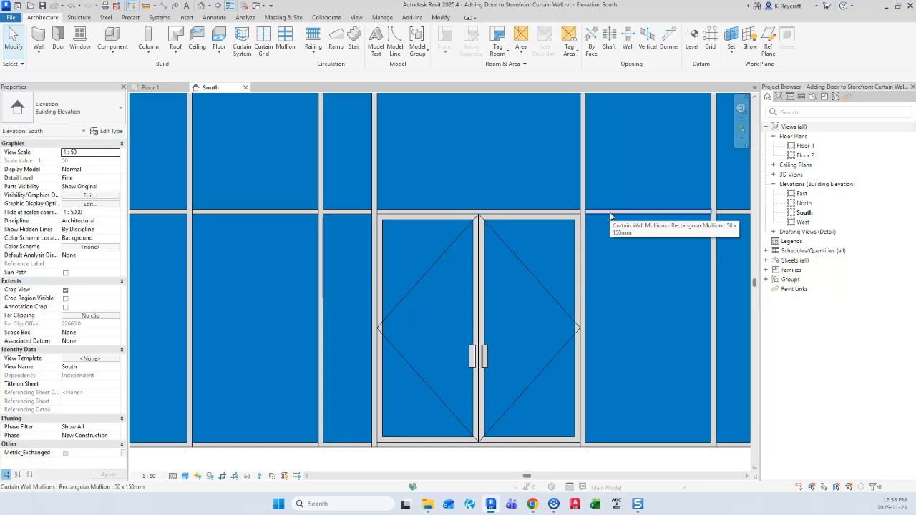
pyautogui.scroll(2, 610, 213)
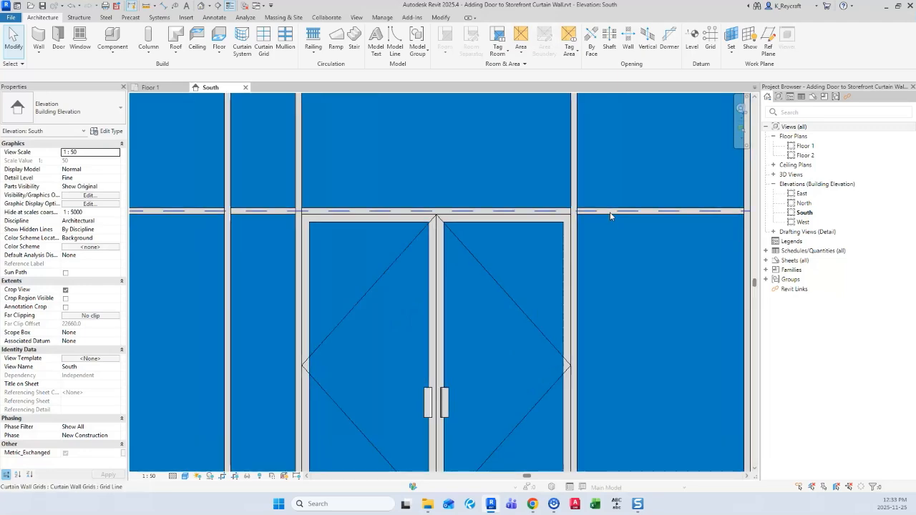
pyautogui.click(610, 212)
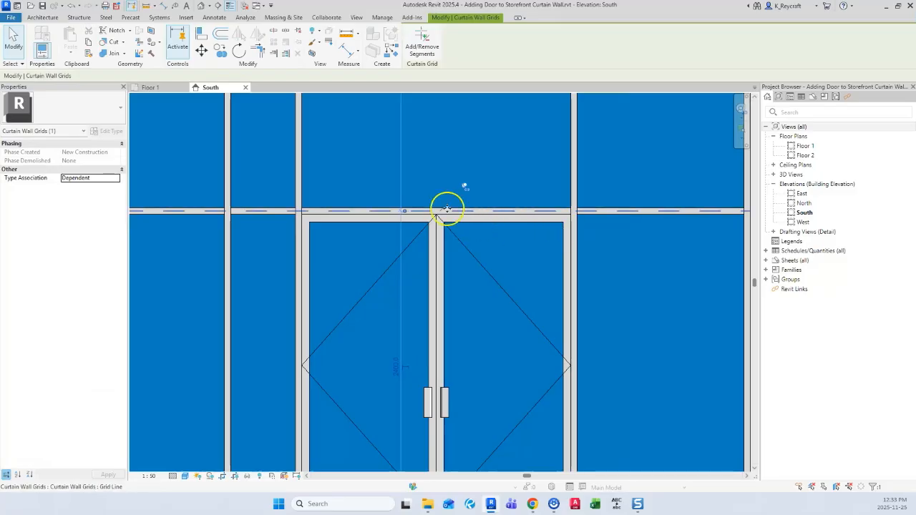
pyautogui.scroll(-2, 541, 189)
pyautogui.scroll(4, 473, 194)
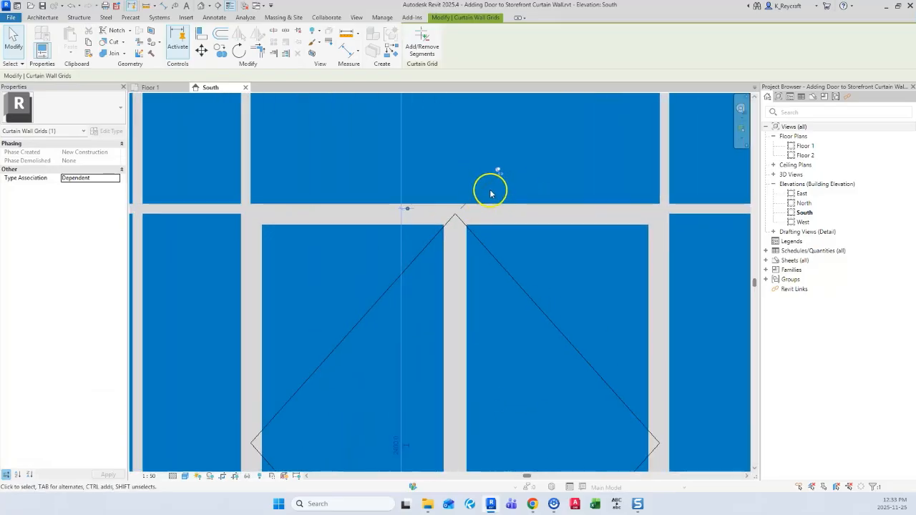
pyautogui.click(498, 171)
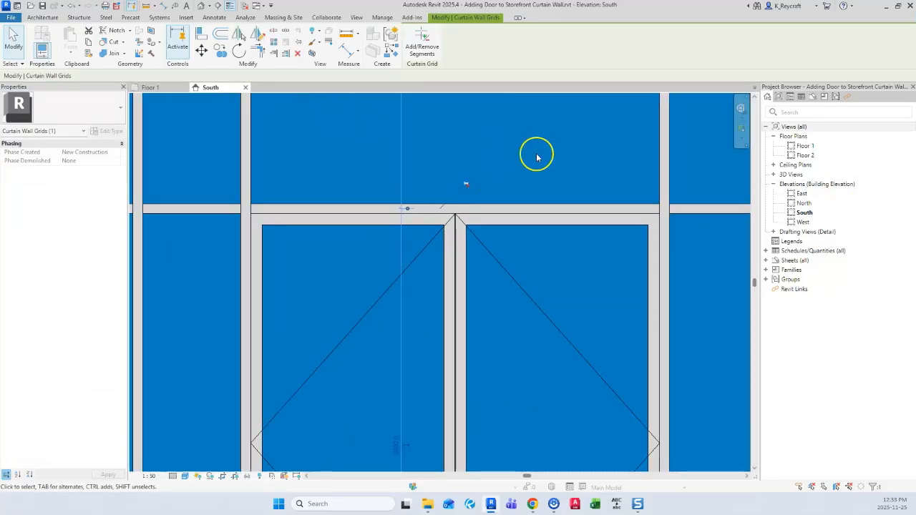
# Set the height of the horizontal grid line above the door to 2438 mm from the wall base and deselect it
pyautogui.scroll(-2, 523, 187)
pyautogui.scroll(2, 479, 277)
pyautogui.scroll(1, 467, 328)
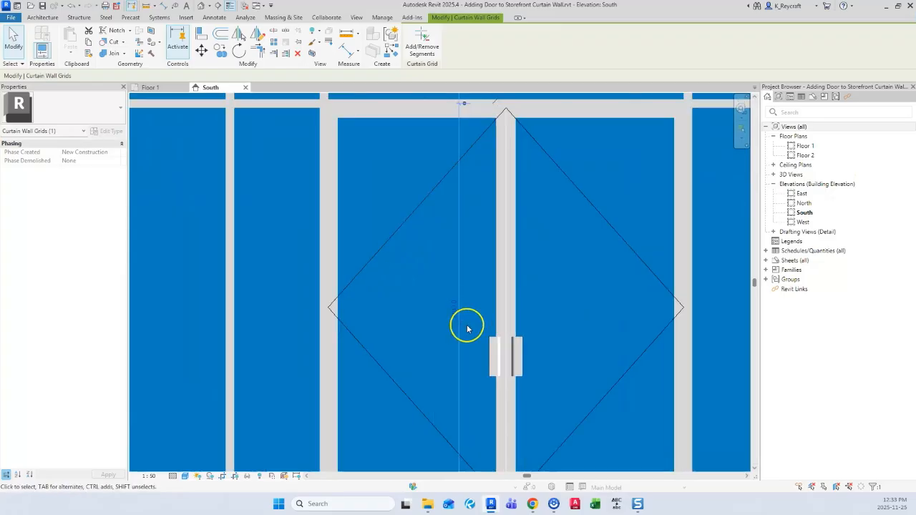
pyautogui.moveTo(467, 329); pyautogui.dragTo(469, 287, button='middle')
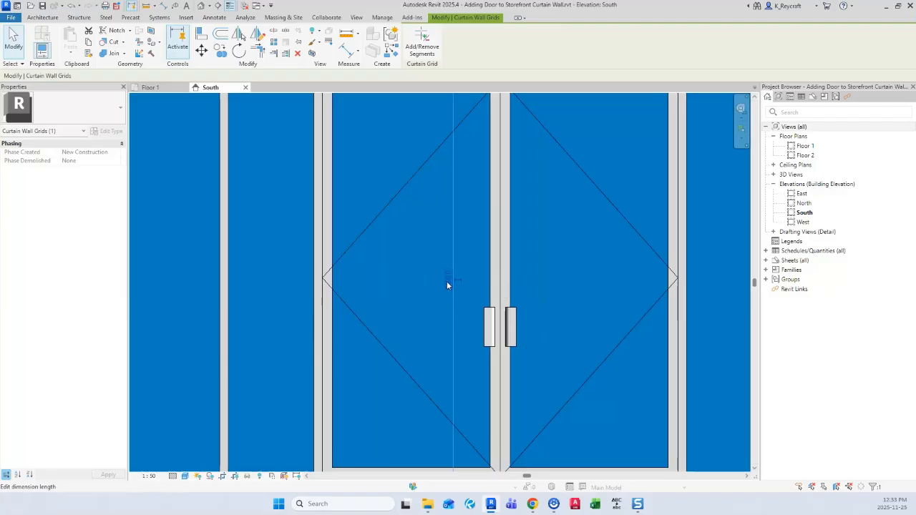
pyautogui.click(447, 282)
pyautogui.click(425, 195)
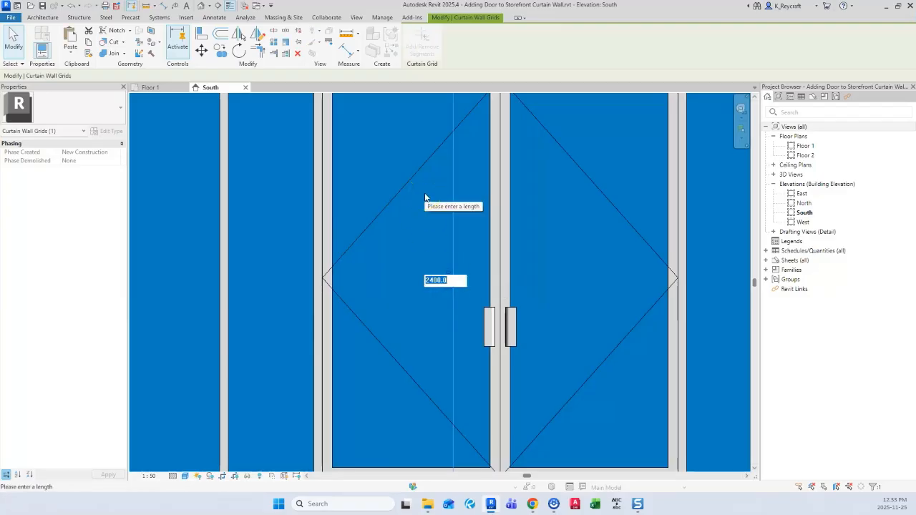
pyautogui.write('2430')
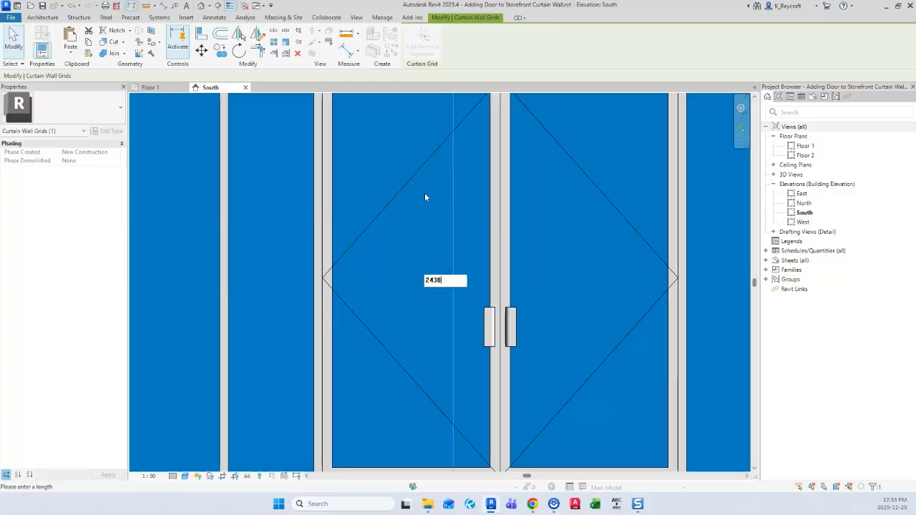
pyautogui.press('Return')
pyautogui.scroll(-3, 393, 235)
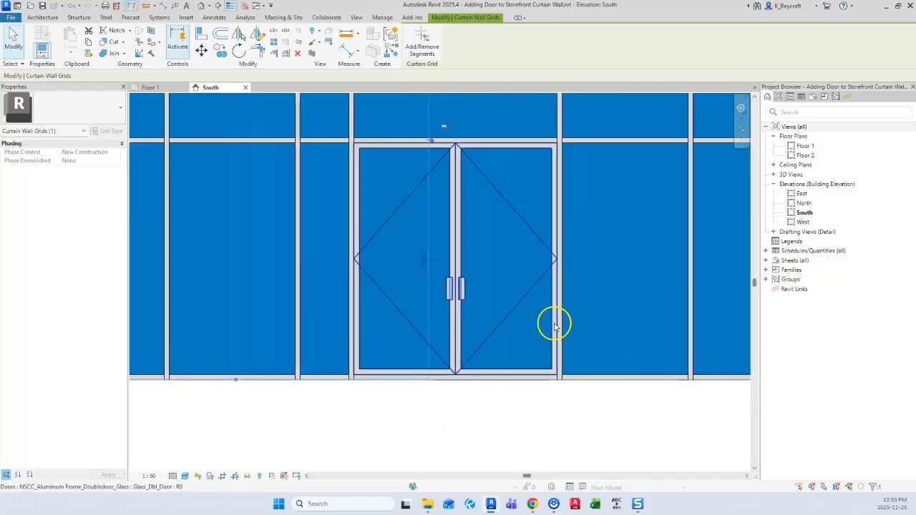
pyautogui.press('Escape')
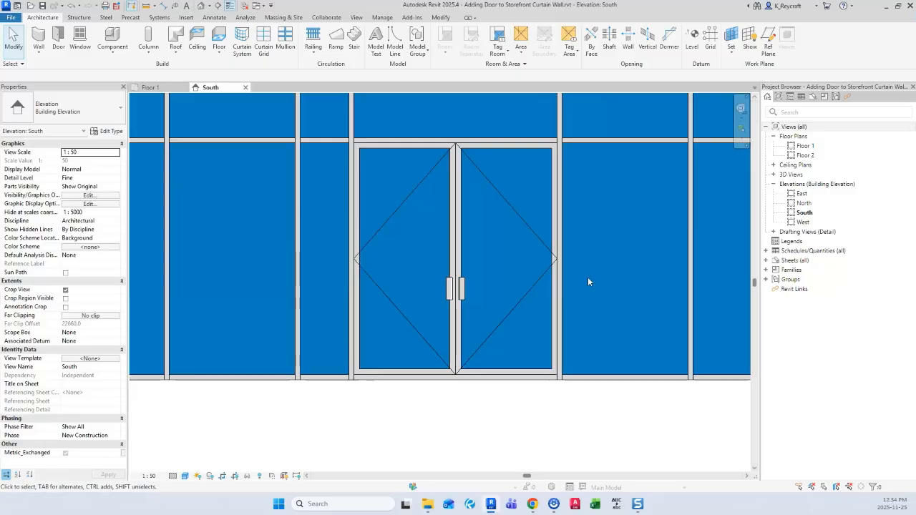
# Unpin and delete the 50 x 150mm rectangular mullion running beneath the double door
pyautogui.scroll(-2, 537, 387)
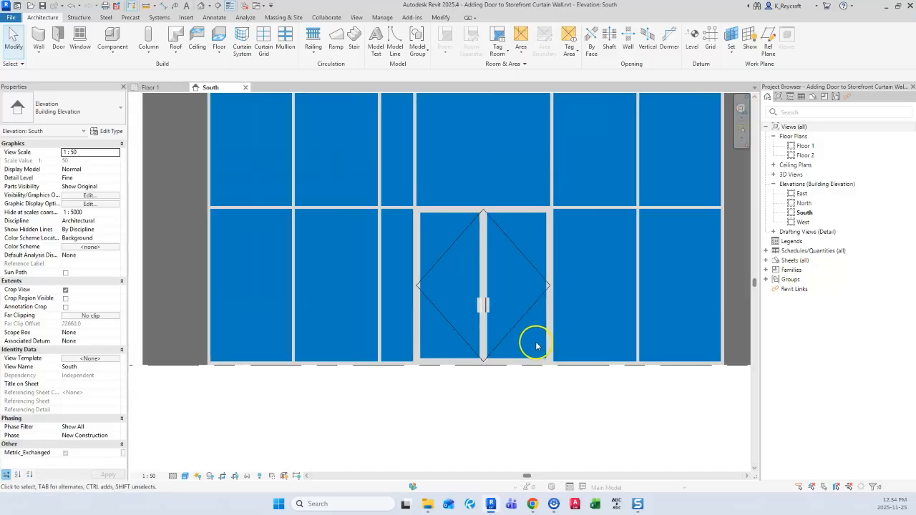
pyautogui.scroll(4, 487, 383)
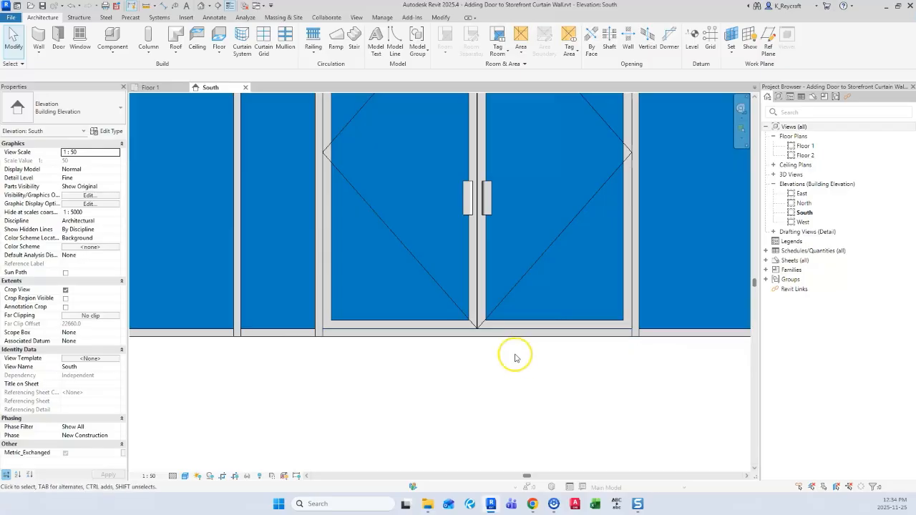
pyautogui.click(498, 333)
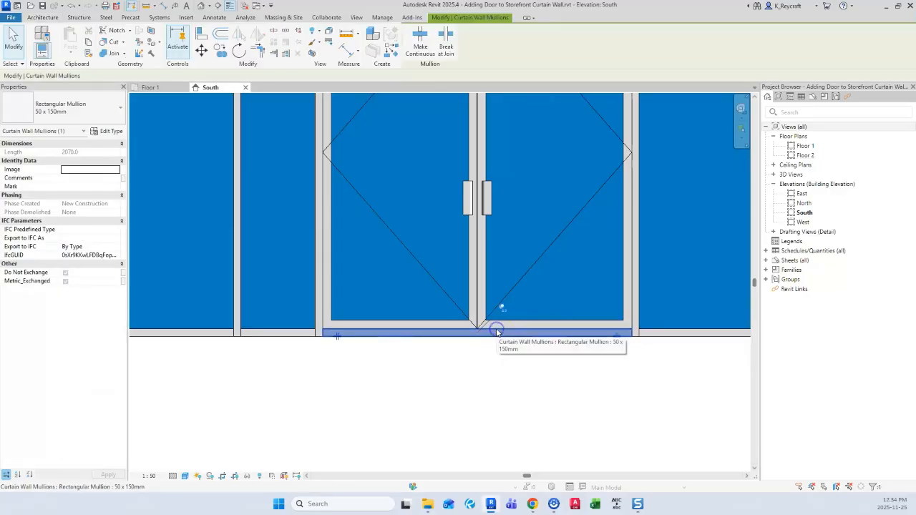
pyautogui.click(502, 307)
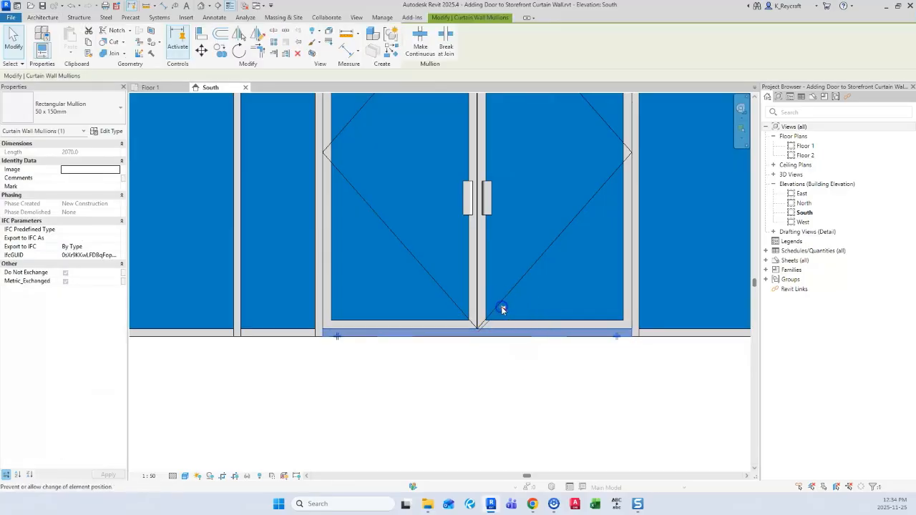
pyautogui.press('Delete')
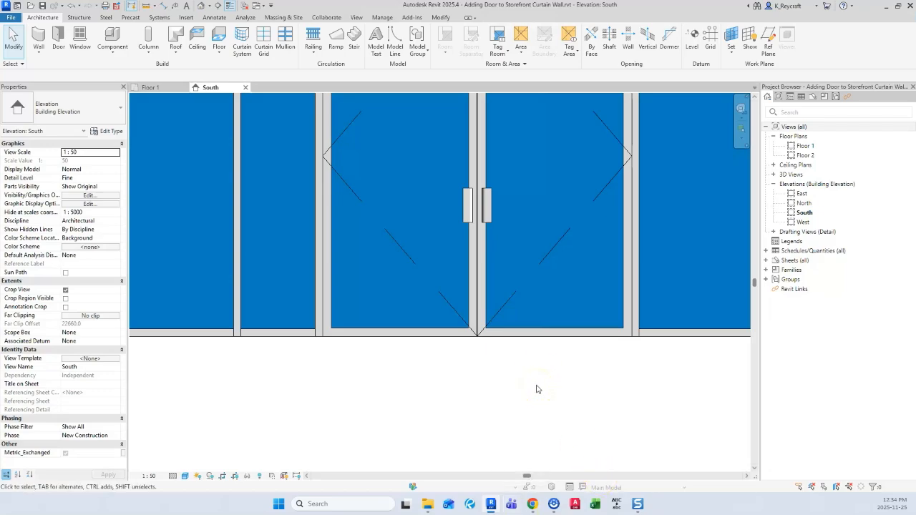
pyautogui.scroll(-3, 537, 389)
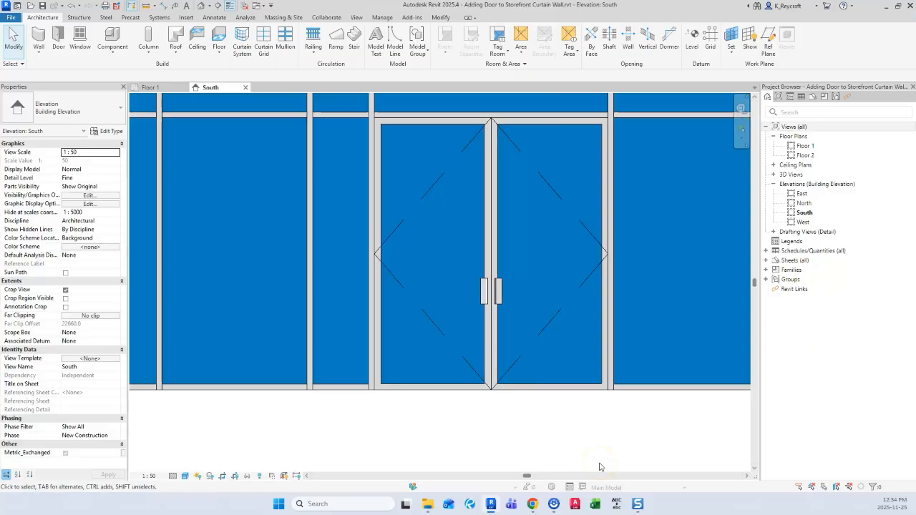
pyautogui.scroll(-3, 353, 360)
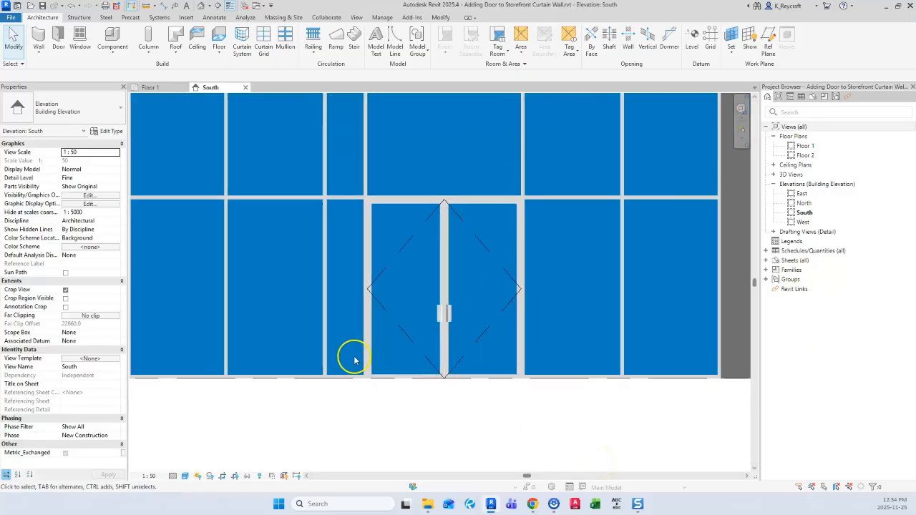
pyautogui.scroll(2, 354, 361)
pyautogui.scroll(-3, 430, 371)
pyautogui.scroll(1, 419, 401)
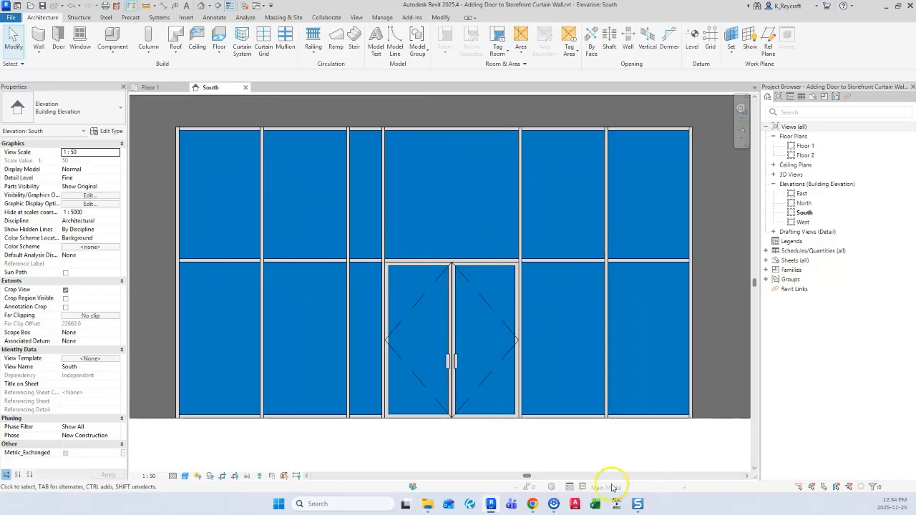
pyautogui.scroll(-1, 449, 437)
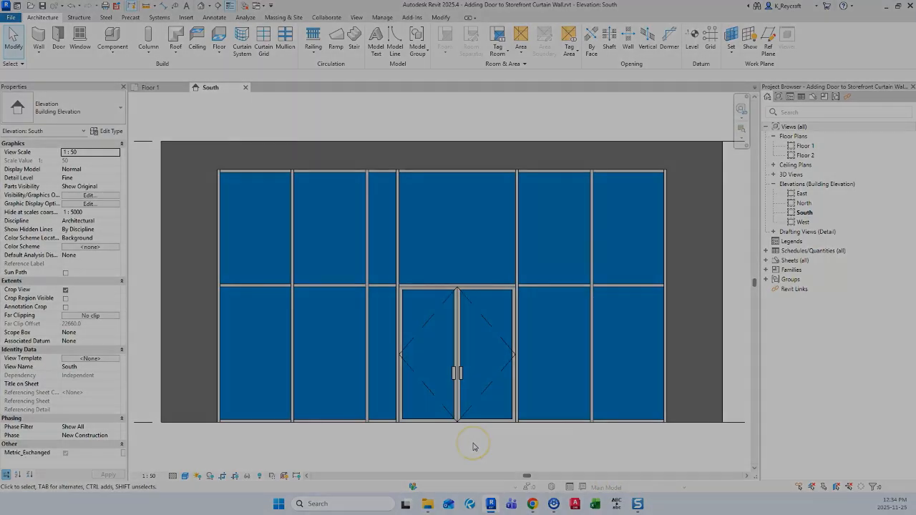